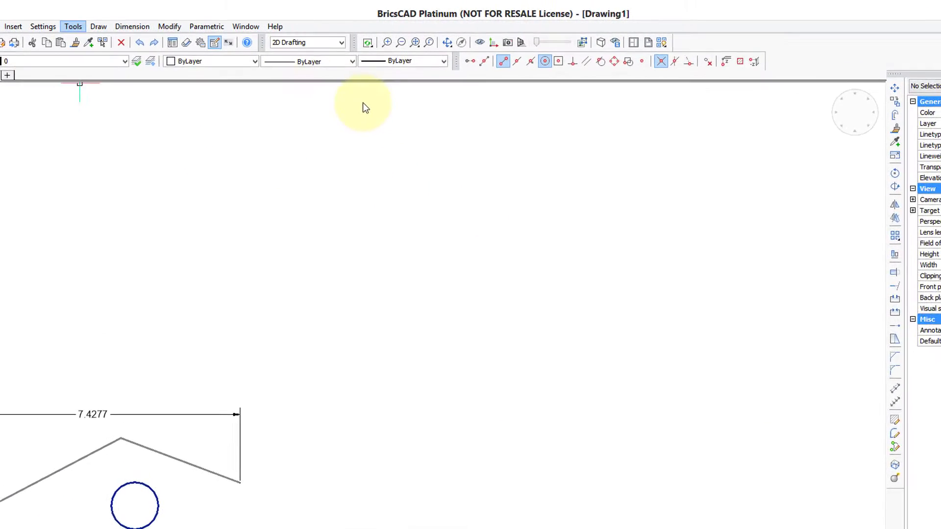
- Open the Customize dialog and examine the Command, Edit and Grips entries in the context menus group
right_click(365, 62)
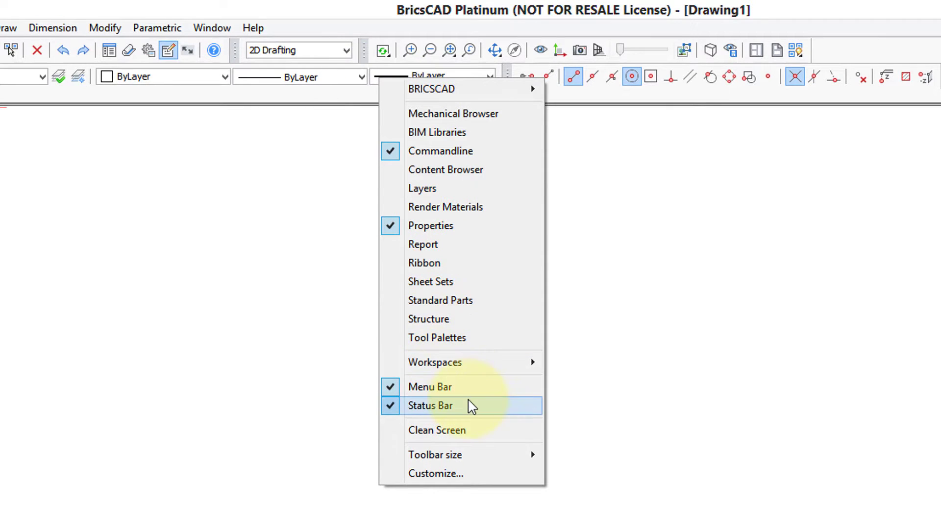
click(480, 474)
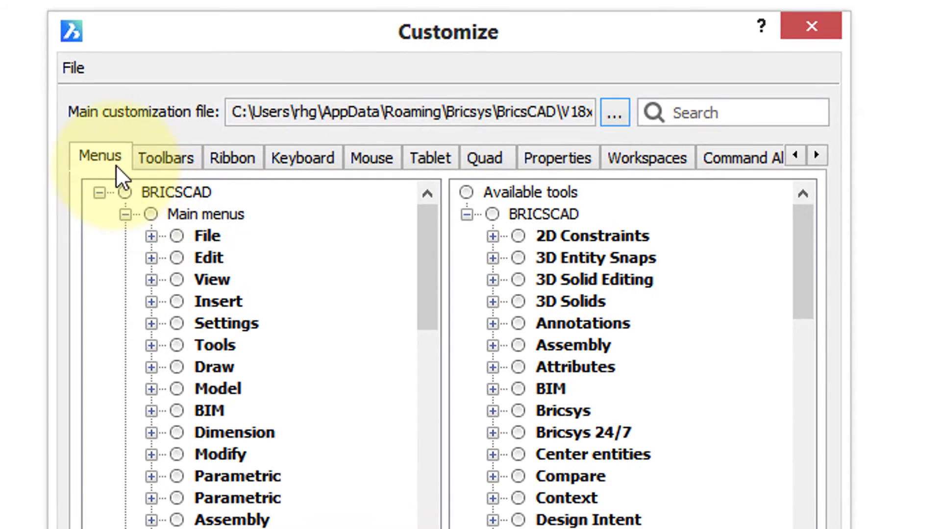
click(125, 215)
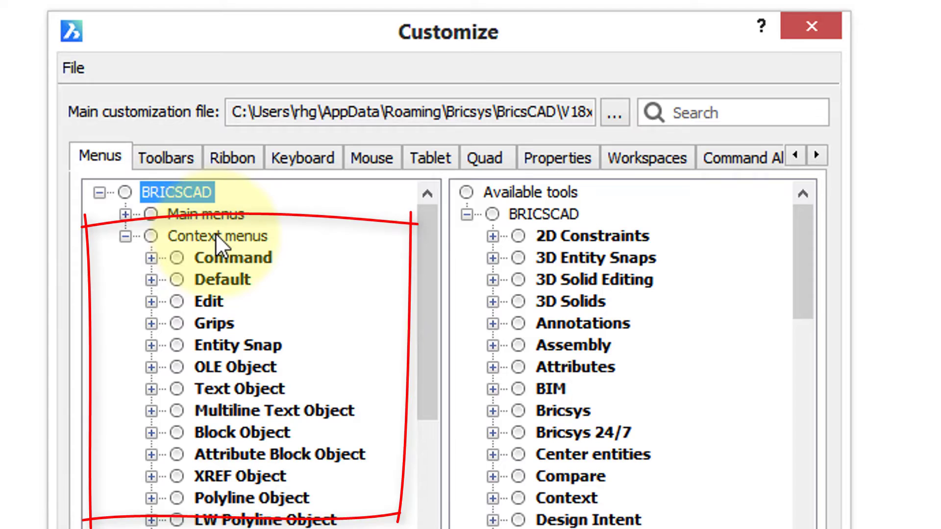
click(233, 257)
click(213, 302)
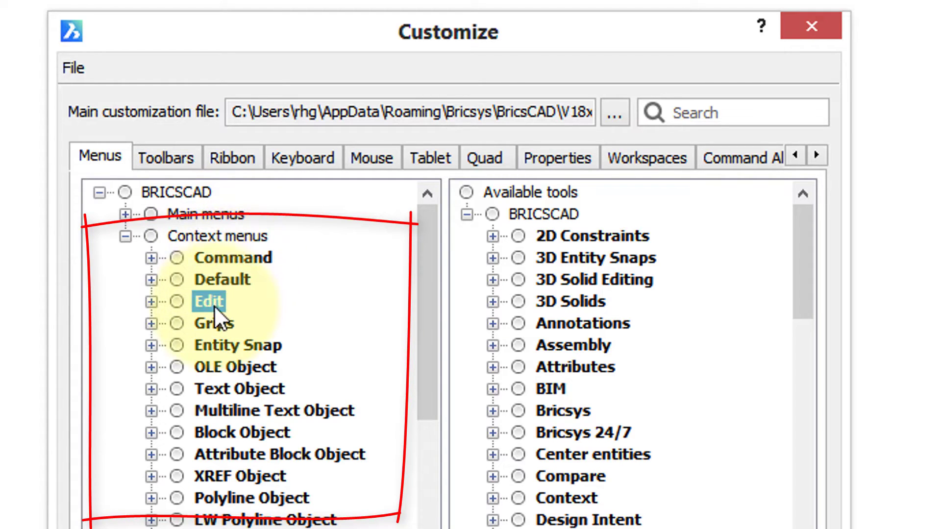
click(219, 323)
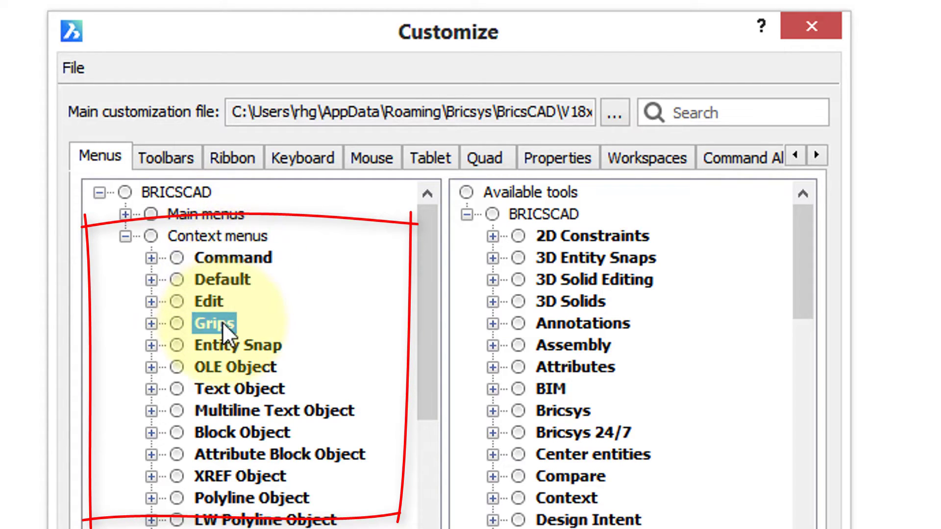
click(151, 301)
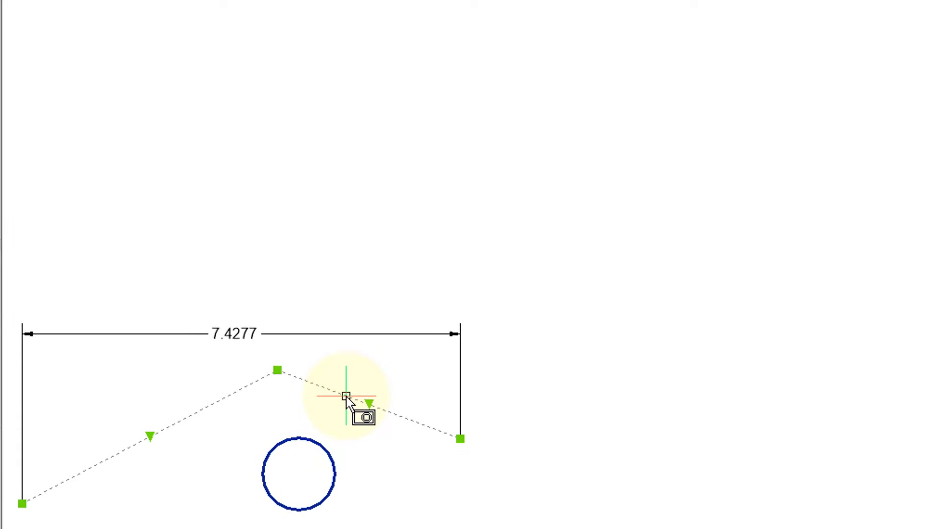
- Examine the entity-specific commands in the context menus of the polyline and the linear dimension
right_click(365, 385)
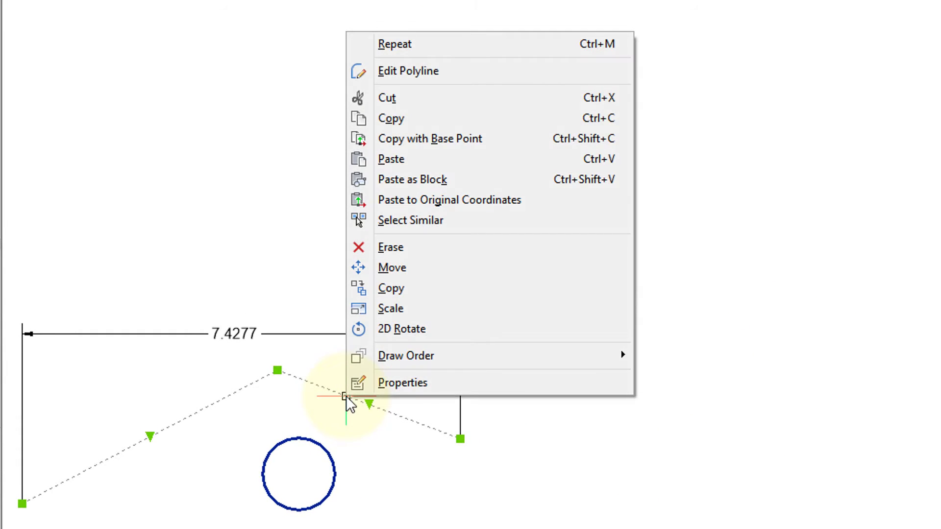
click(431, 70)
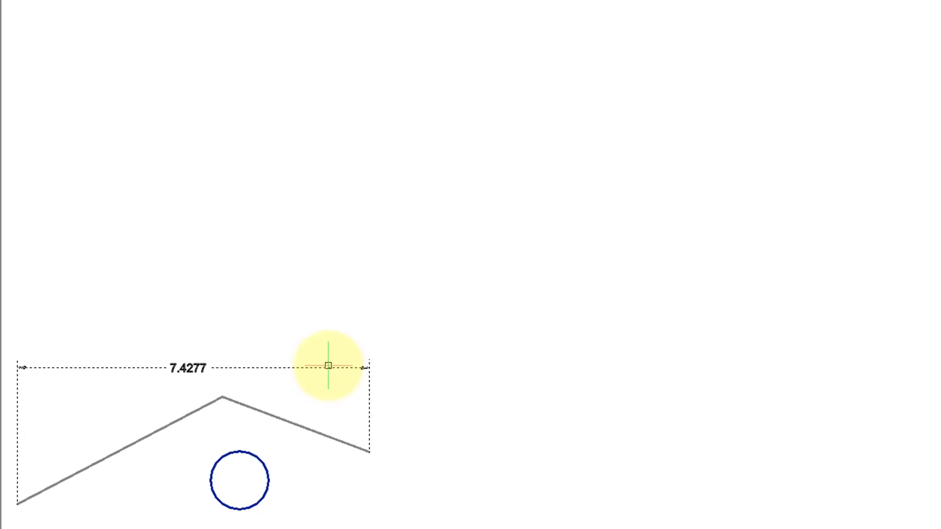
click(328, 366)
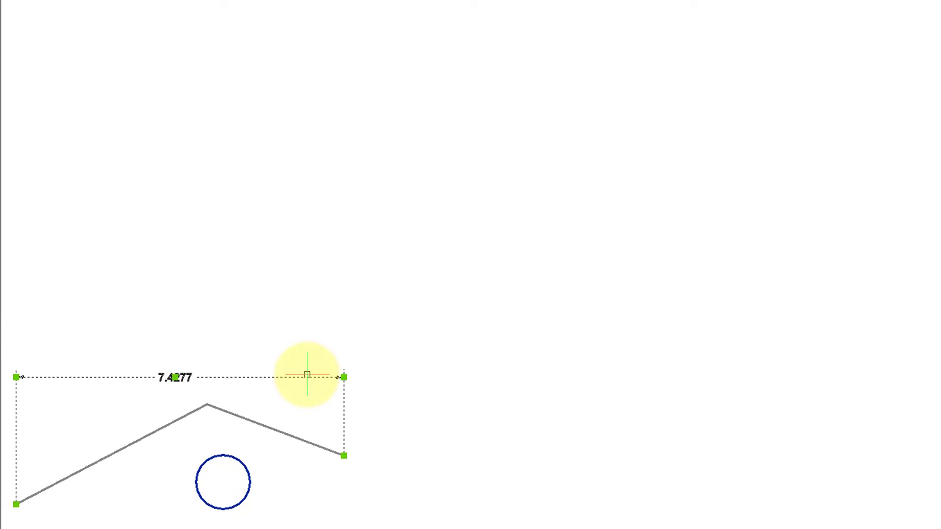
right_click(328, 367)
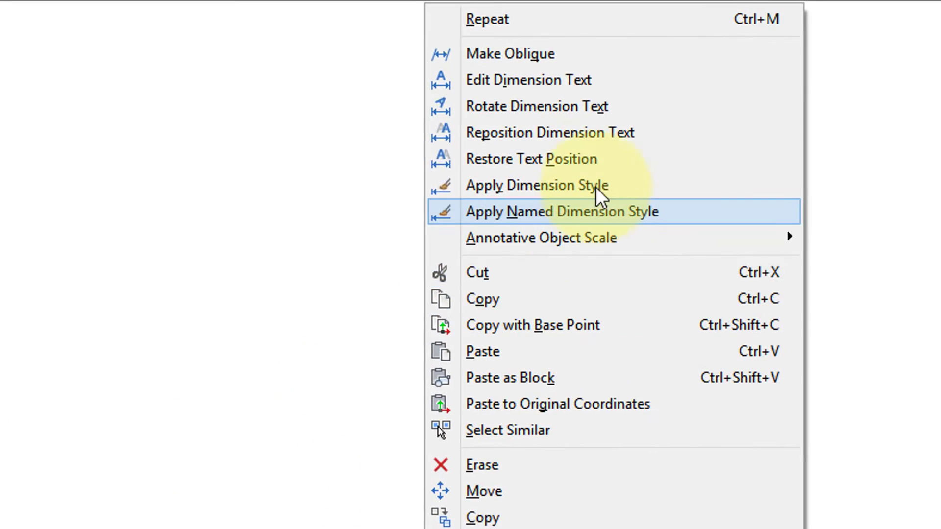
mouse_move(604, 242)
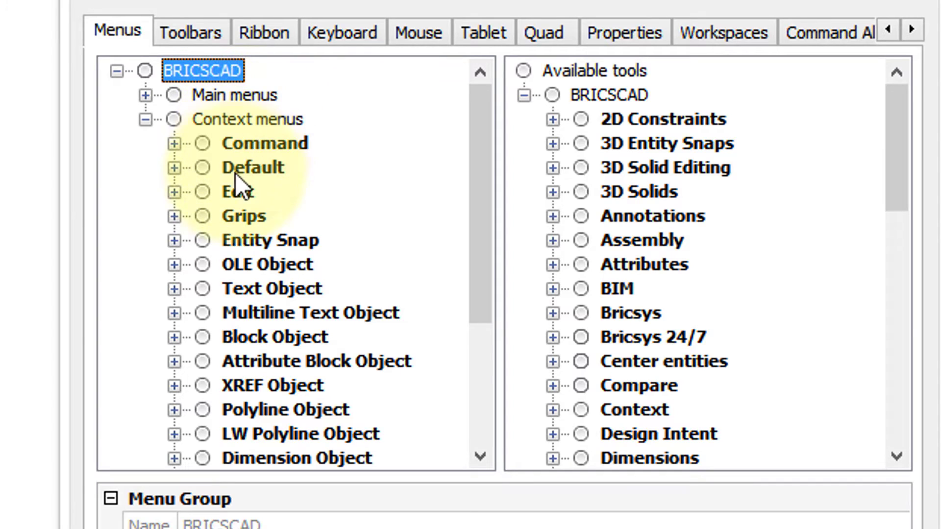
- Examine the commands listed under the Dimension Object context menu in the customization tree, including Annotative Object Scale
drag(478, 216, 473, 259)
click(175, 387)
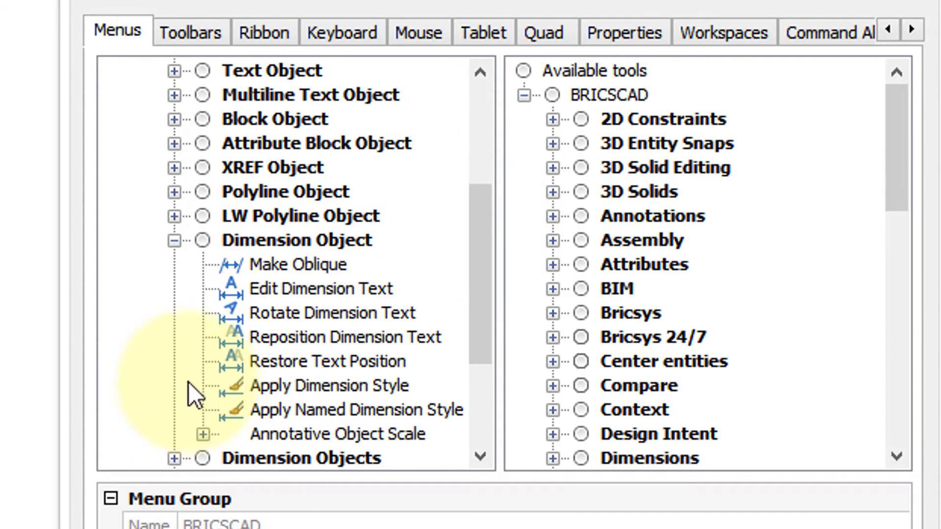
click(294, 192)
click(287, 122)
click(299, 144)
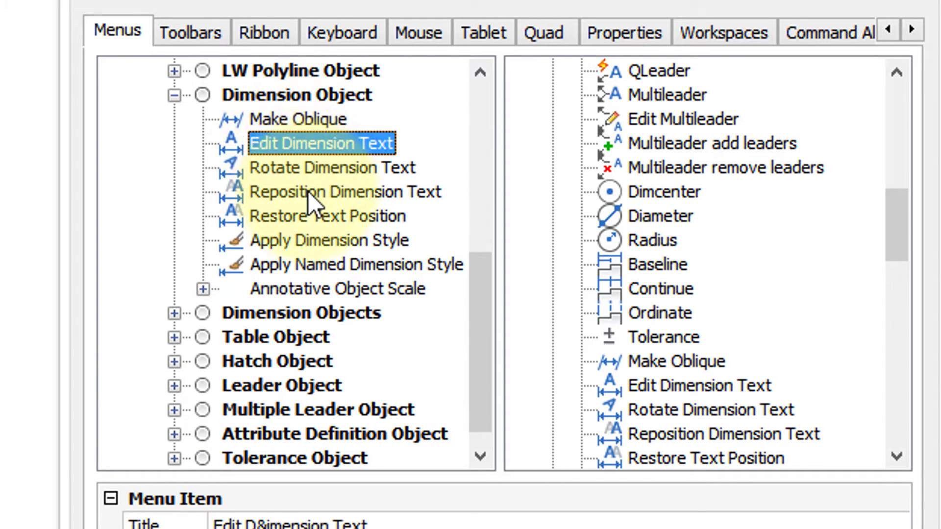
click(308, 191)
click(203, 288)
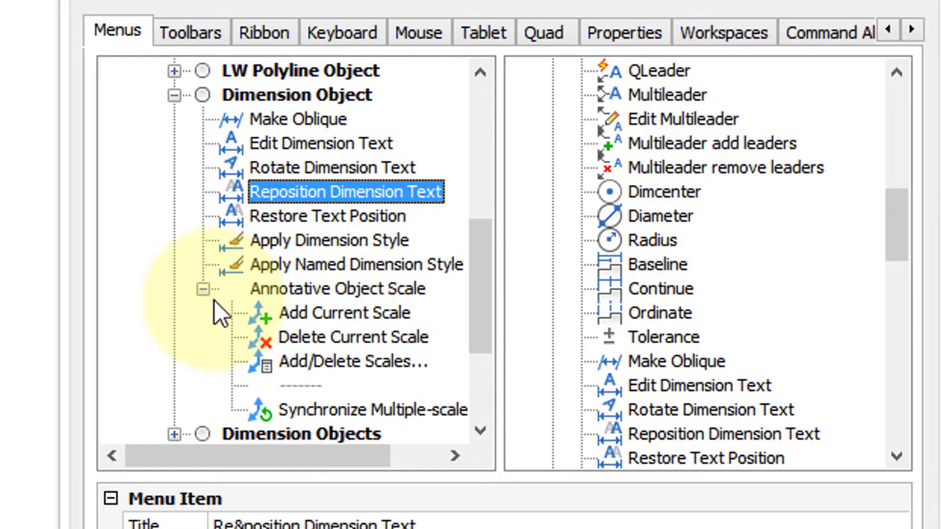
click(203, 288)
scroll(223, 275, up, 1)
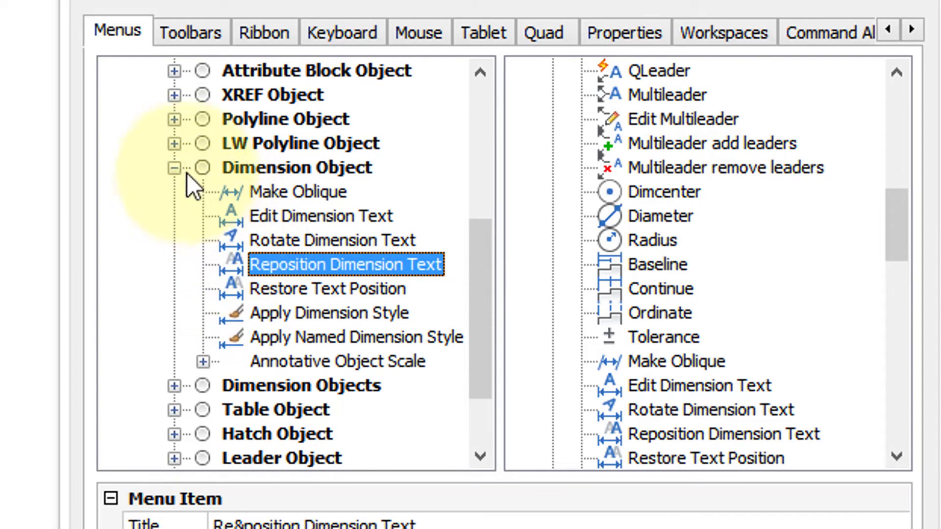
click(174, 142)
- Append a new context menu to the Context menus group and set it for use on specific entities
click(258, 164)
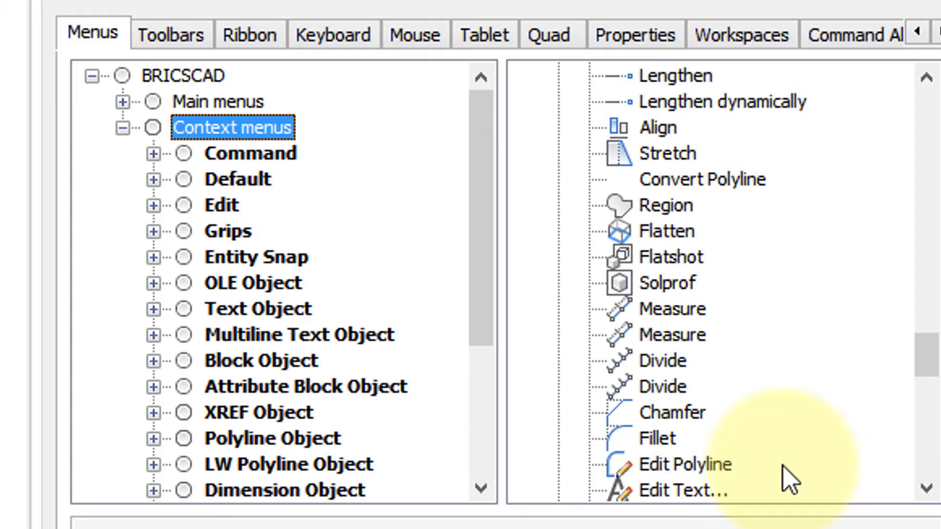
right_click(255, 135)
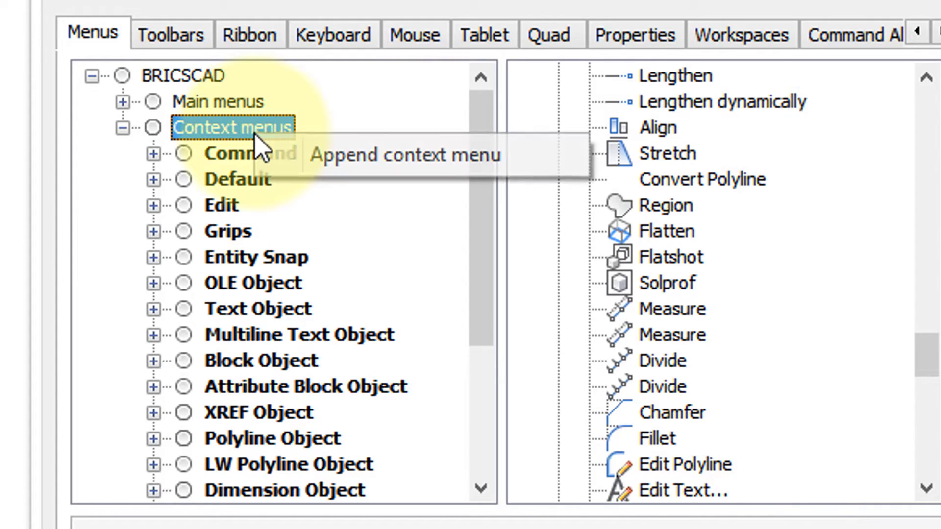
click(347, 161)
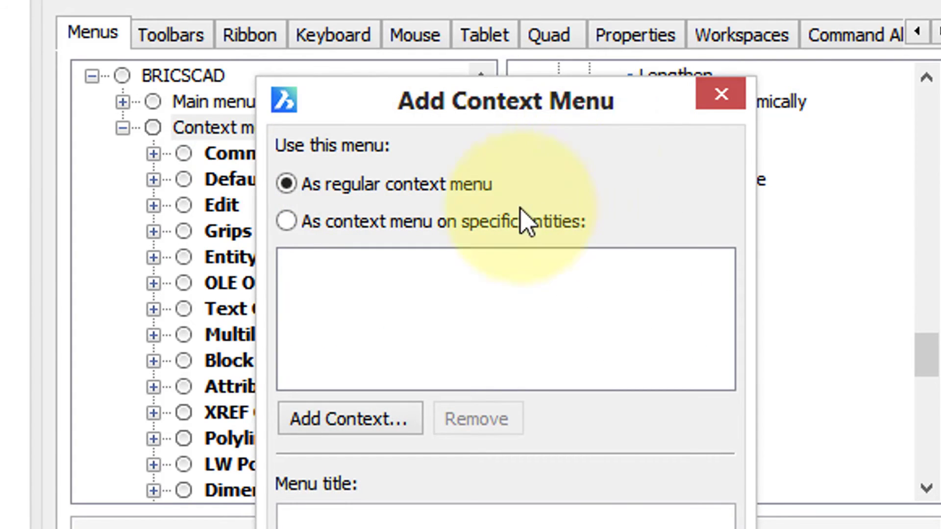
click(287, 222)
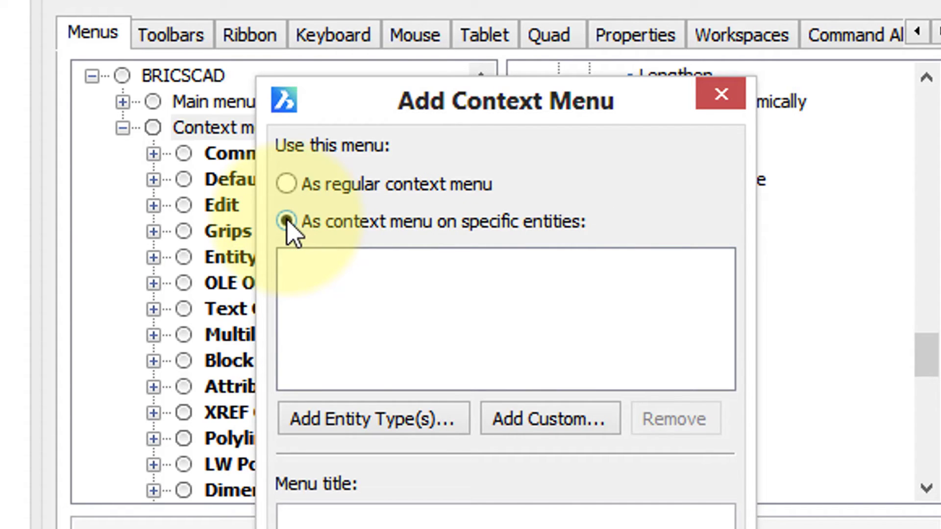
- Assign the single-entity CIRCLE type to the new context menu and create the menu
click(362, 431)
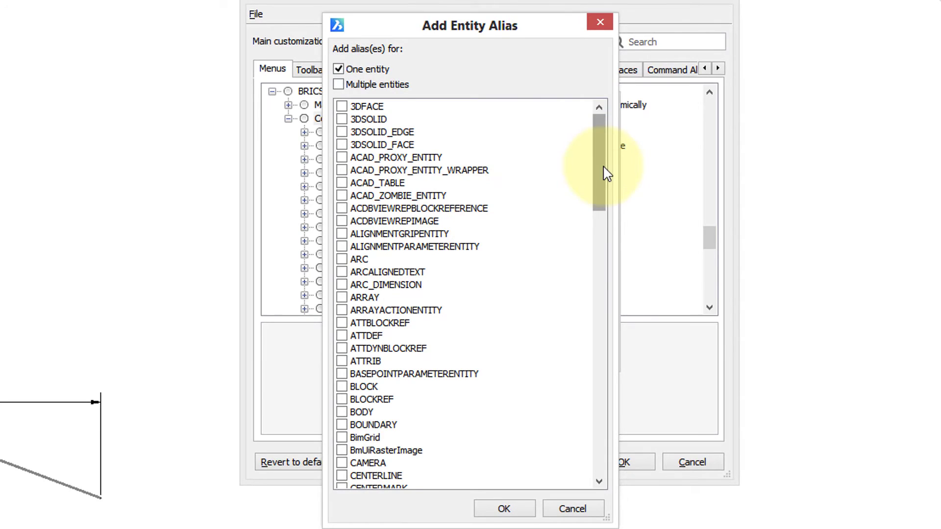
drag(604, 167, 605, 207)
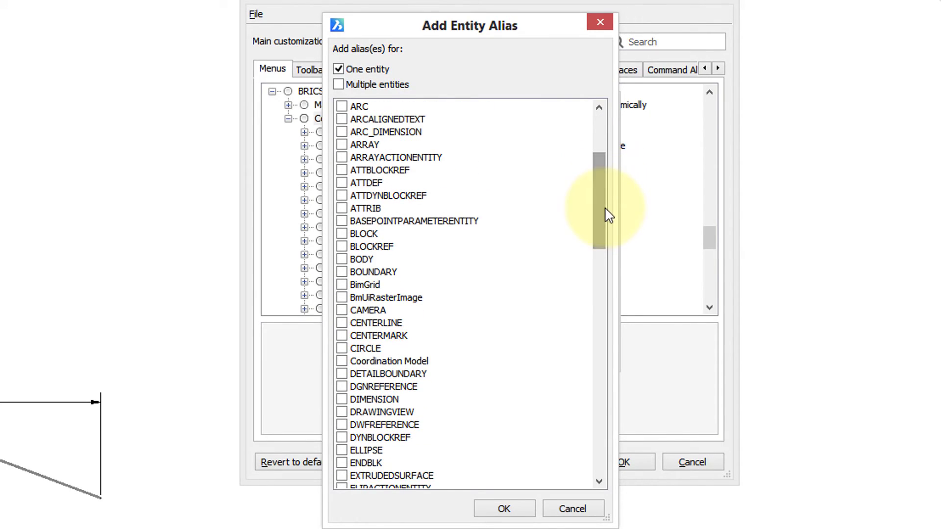
click(342, 348)
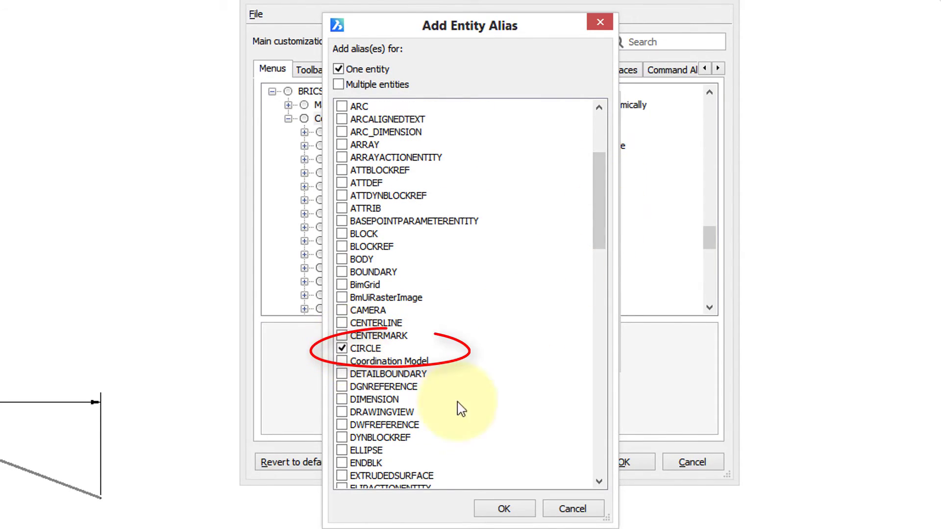
click(505, 509)
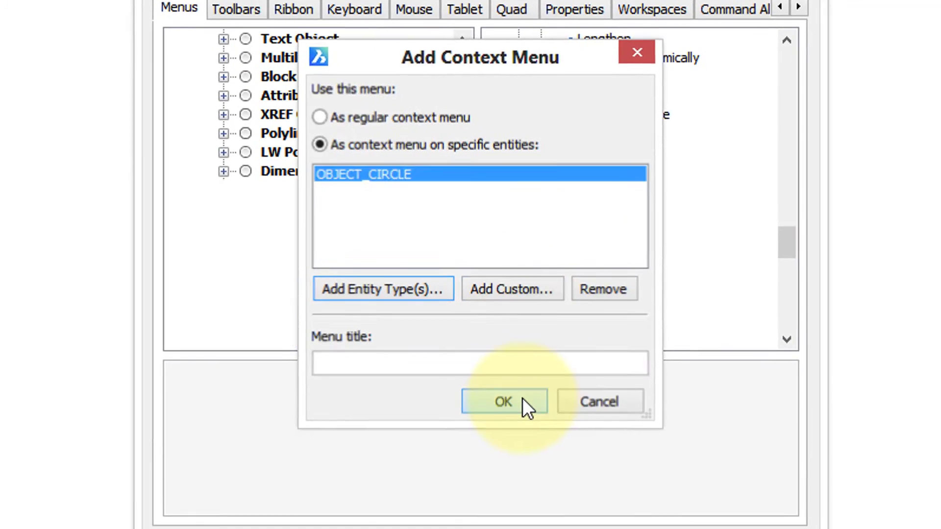
click(522, 398)
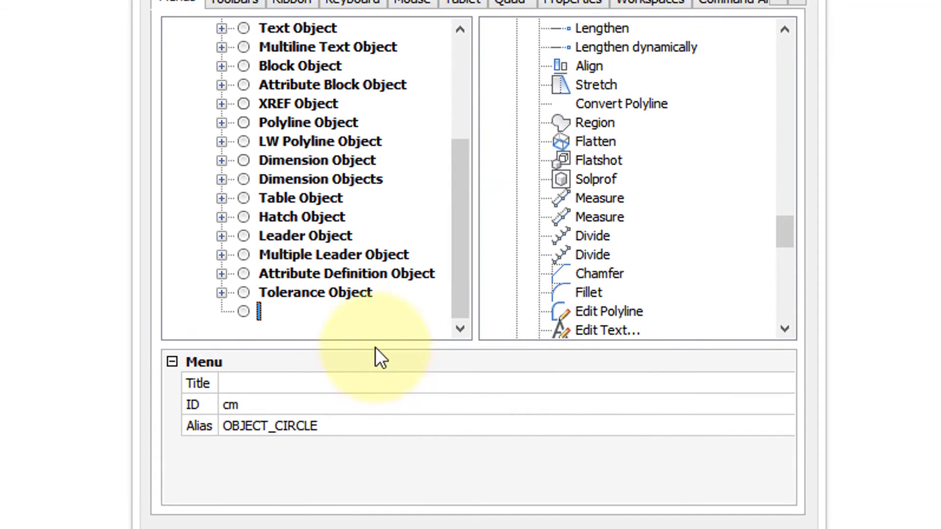
- Title the new OBJECT_CIRCLE context menu Circle
click(266, 392)
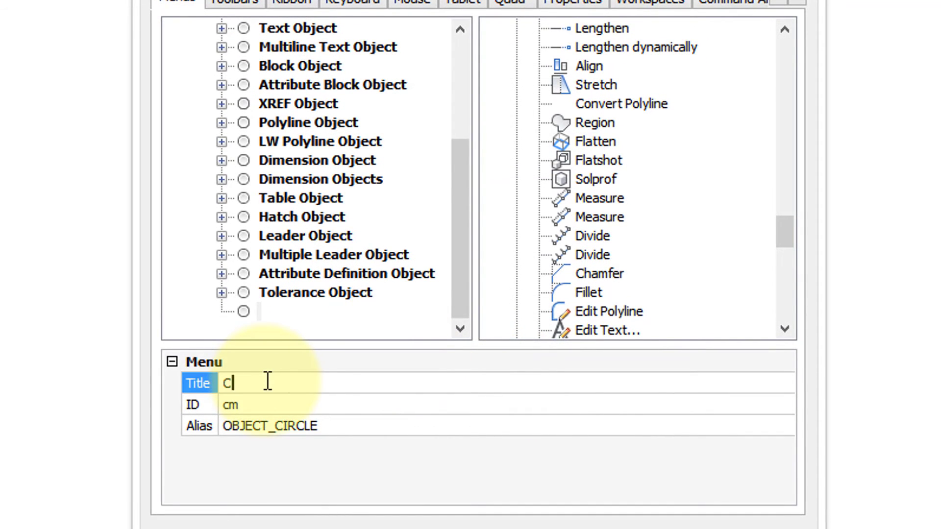
key(Return)
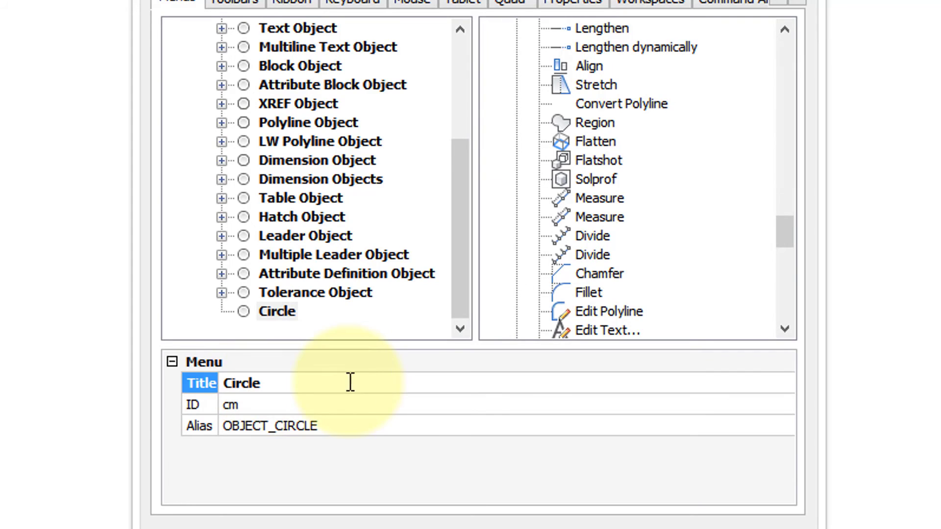
click(281, 315)
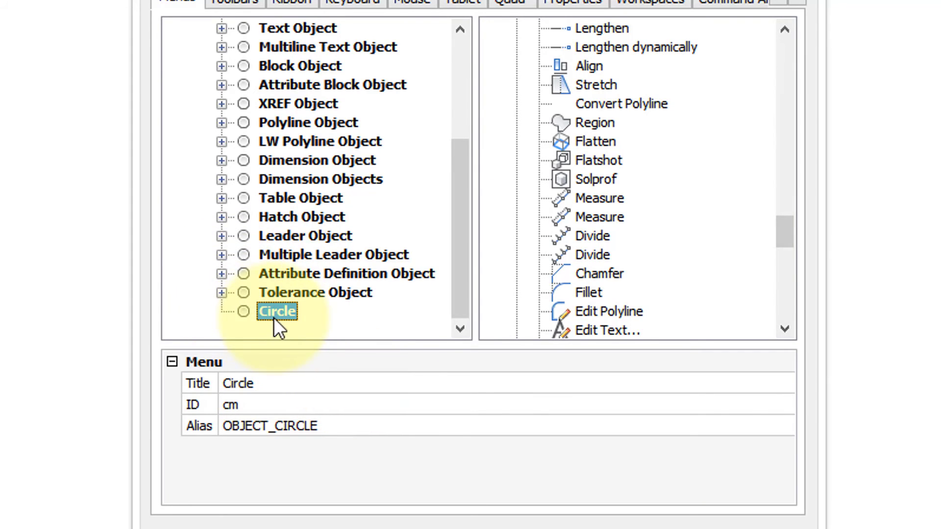
- Add the Copy tool from the Modify toolbox to the Circle context menu
drag(785, 239, 794, 172)
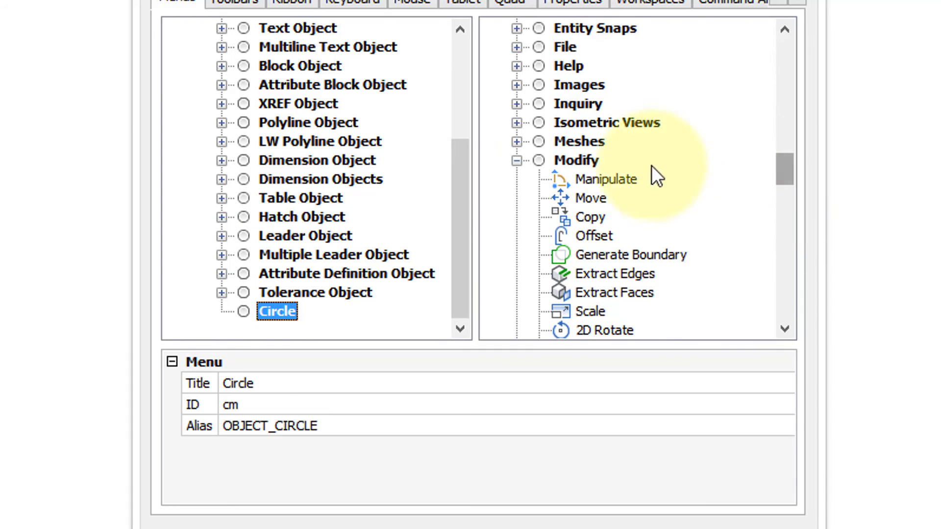
click(563, 159)
scroll(684, 186, down, 2)
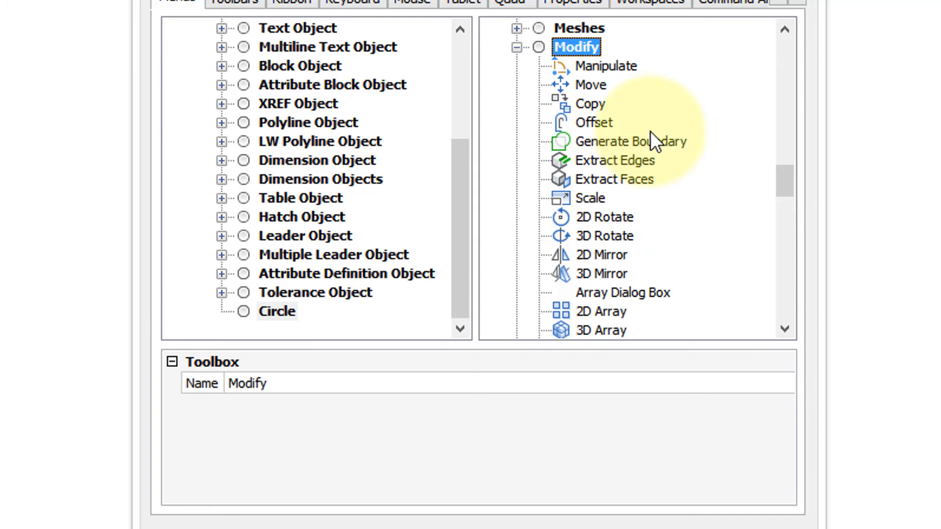
click(598, 107)
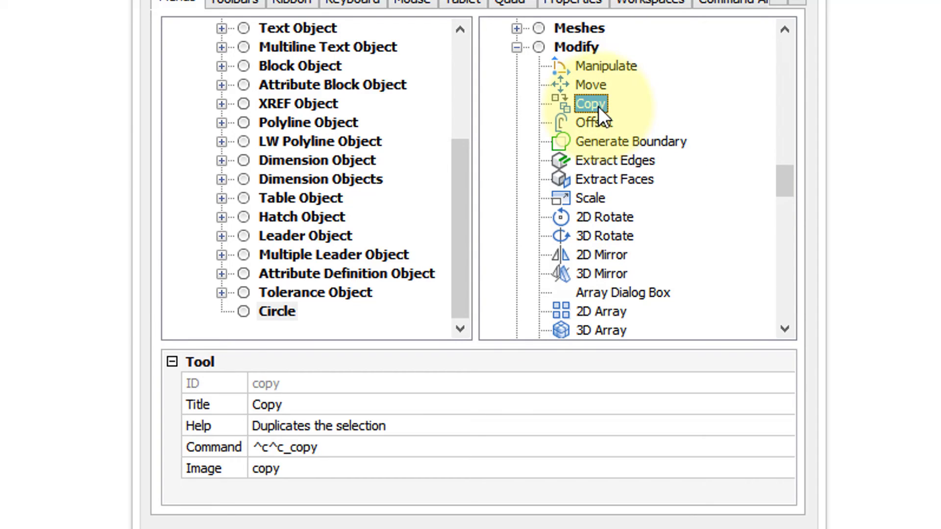
drag(598, 107, 311, 314)
click(295, 311)
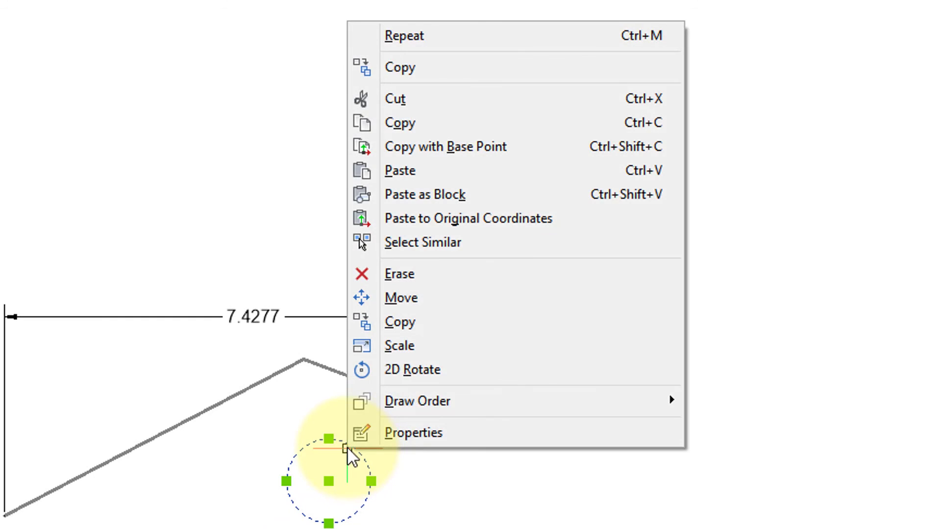
- Start copying the selected circle with the custom Copy command from its context menu
click(546, 67)
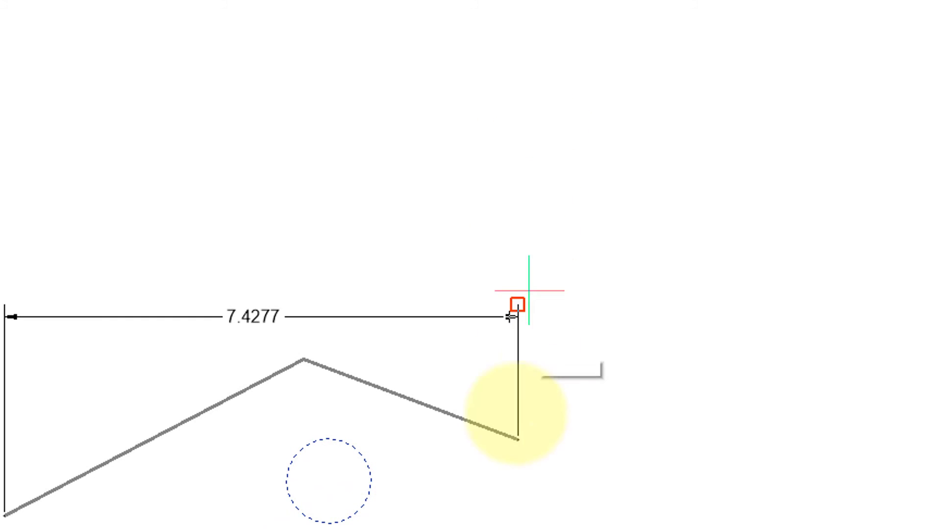